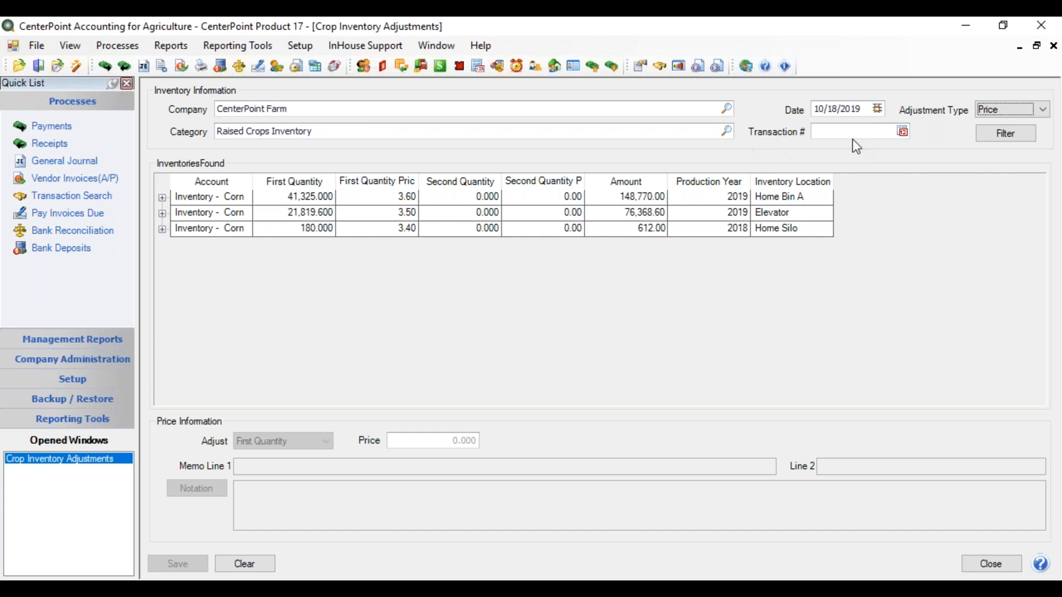
Step: Choose the Price adjustment type, then select the 2019 corn inventory in Home Bin A and expand its detail line
left_click(1043, 111)
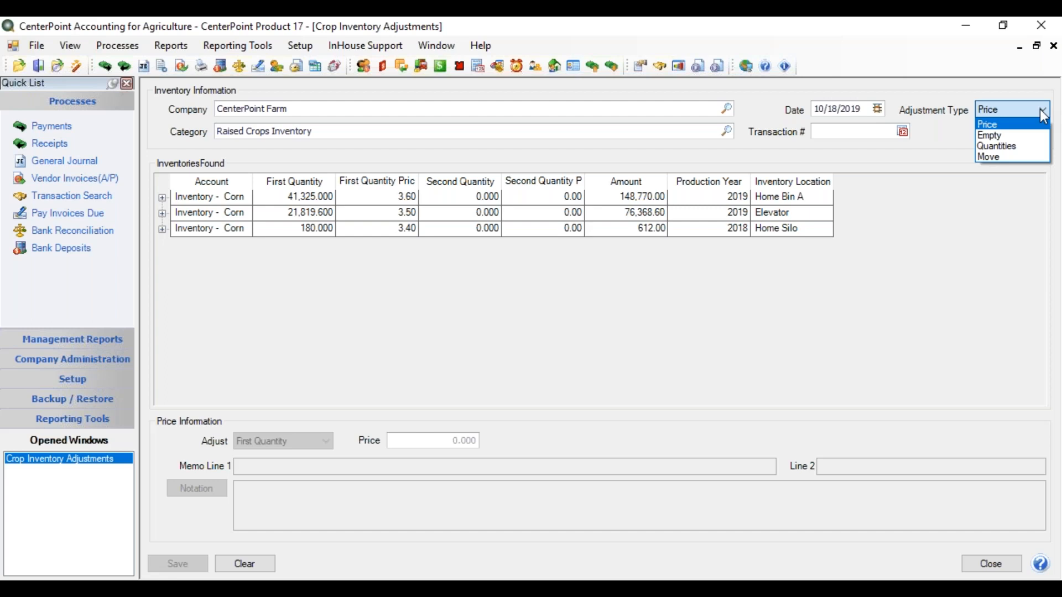
left_click(1019, 125)
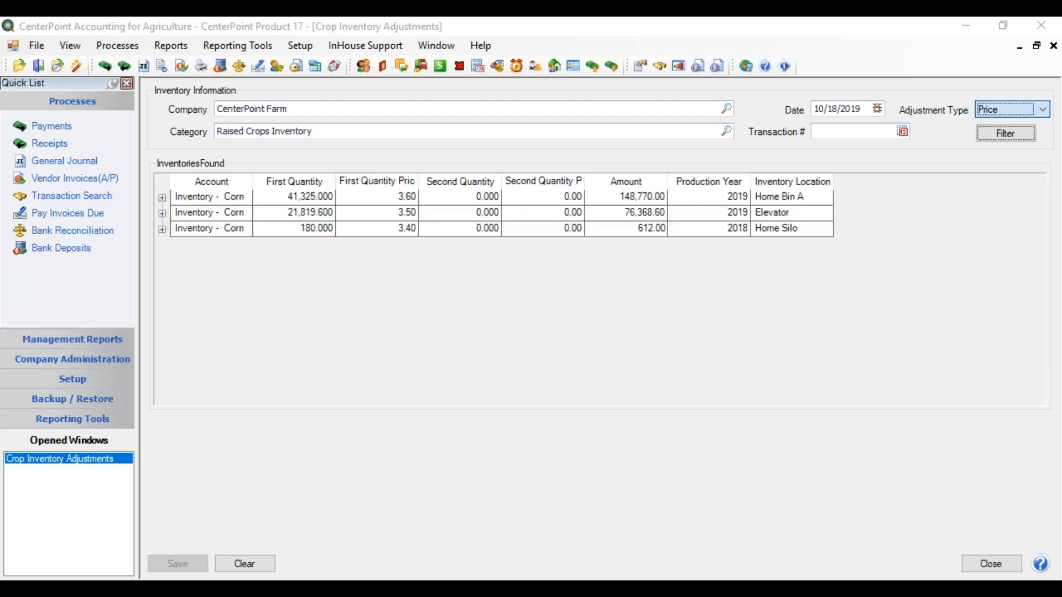
left_click(582, 398)
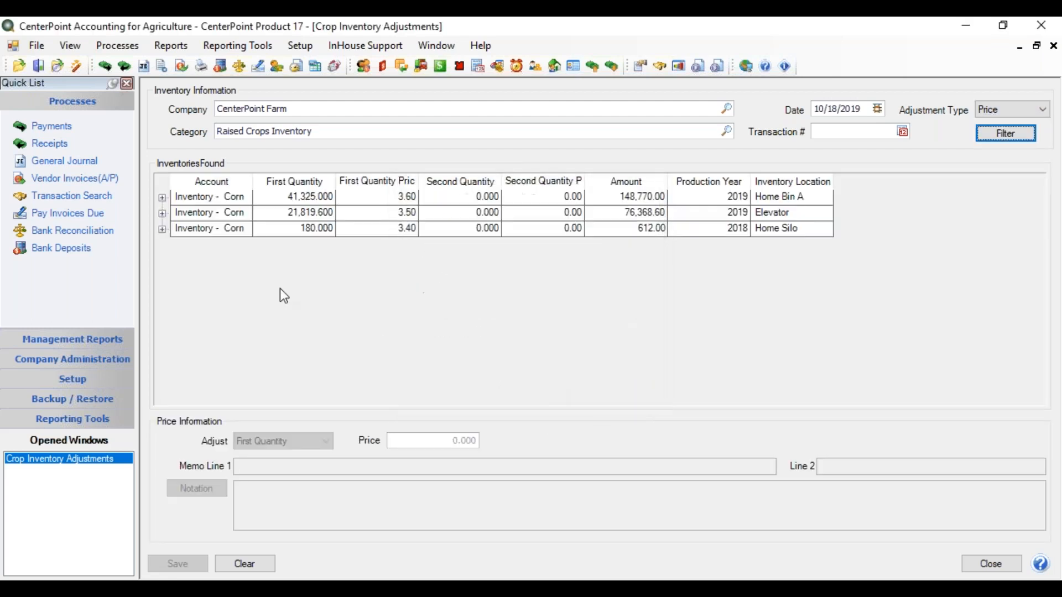
left_click(220, 200)
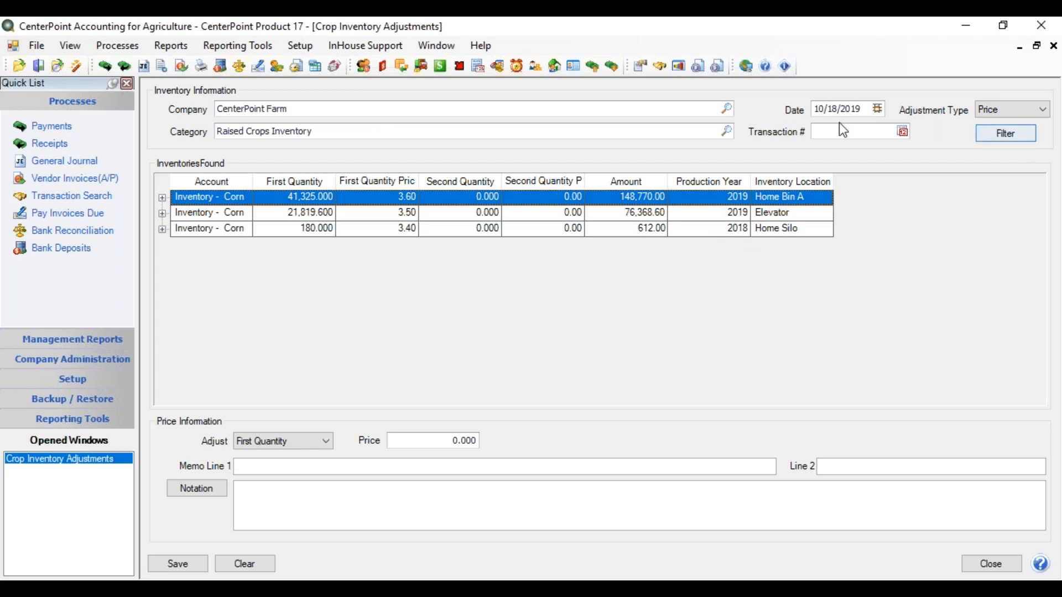
left_click(162, 198)
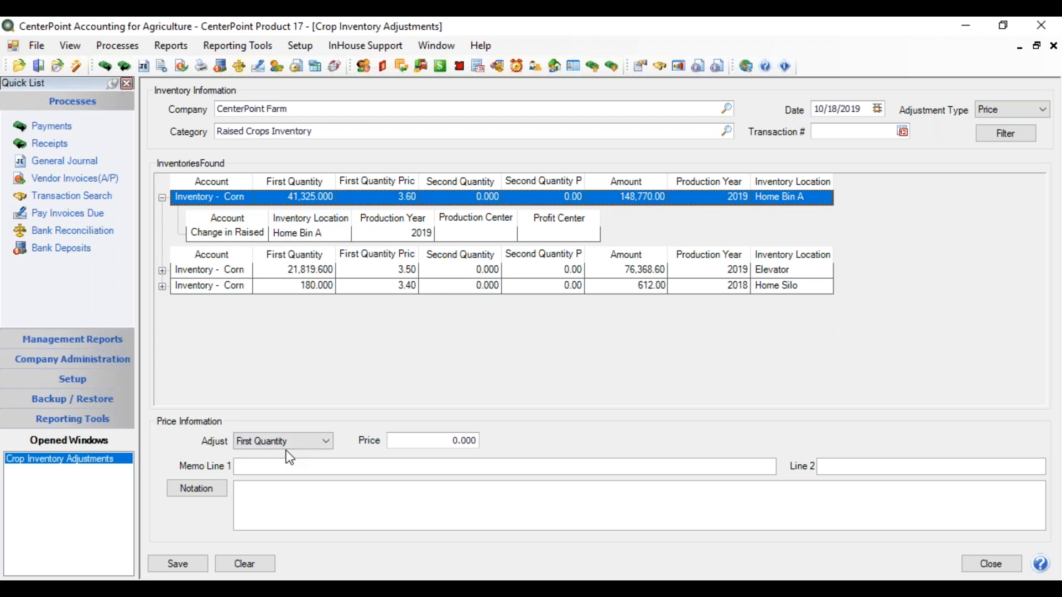
Step: Adjust the First Quantity price of the Home Bin A corn to 3.50, save it, and reopen its detail line
left_click(324, 441)
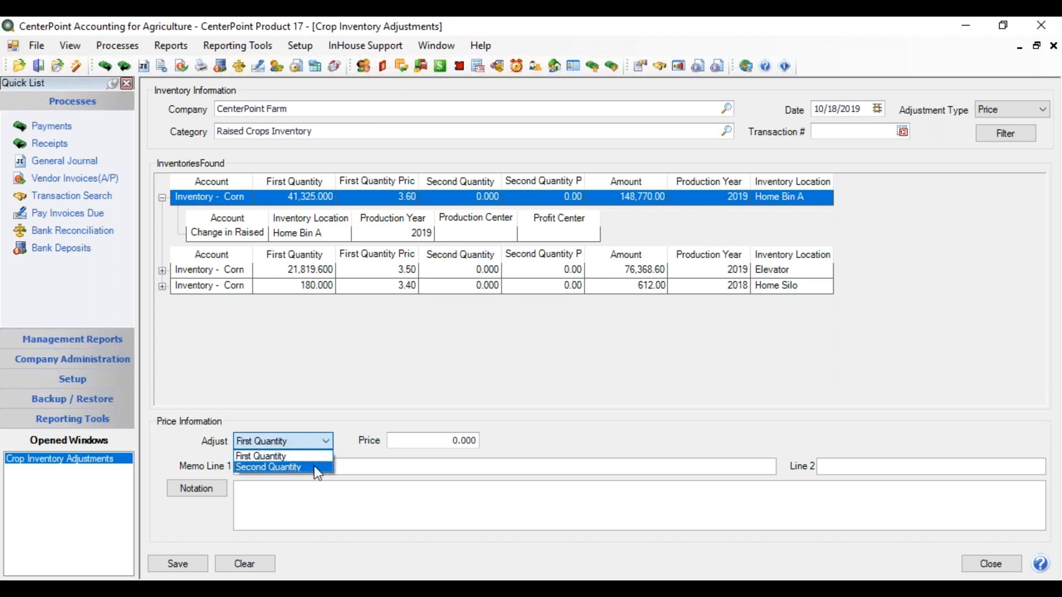
left_click(320, 443)
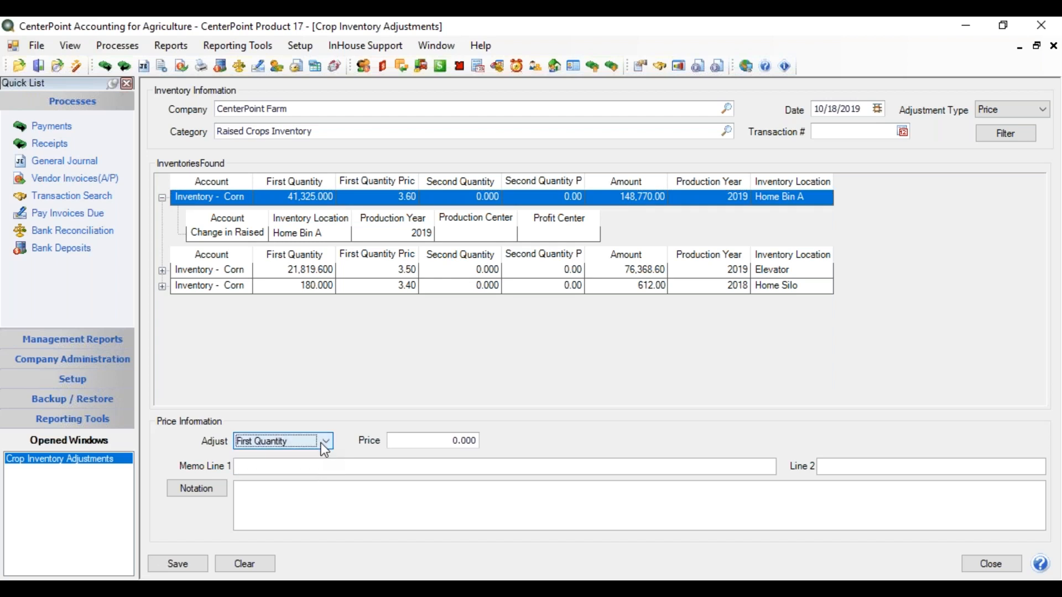
left_click(429, 443)
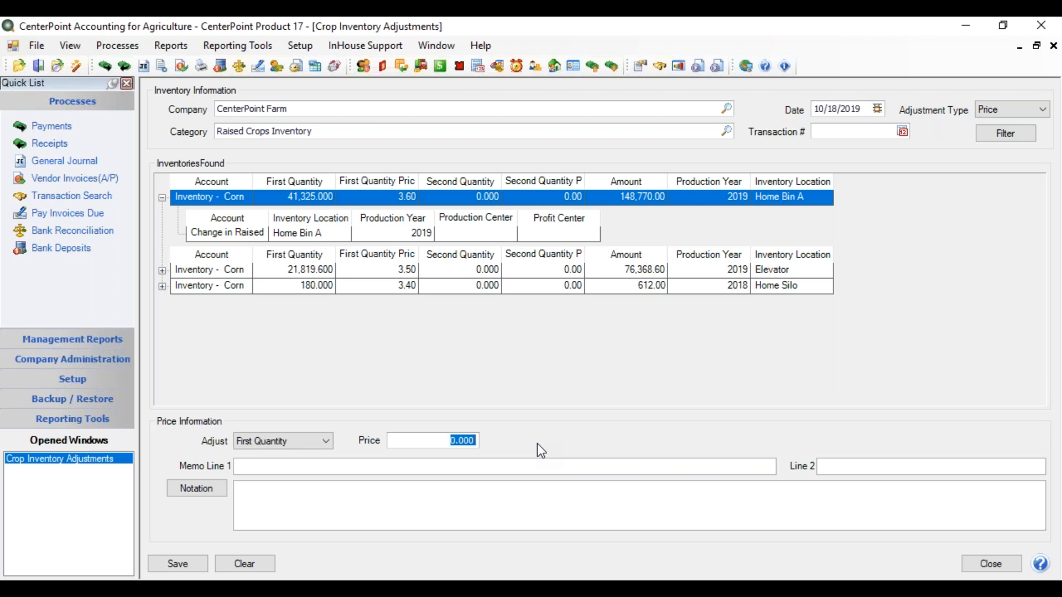
type("3.50")
key("Tab")
left_click(178, 564)
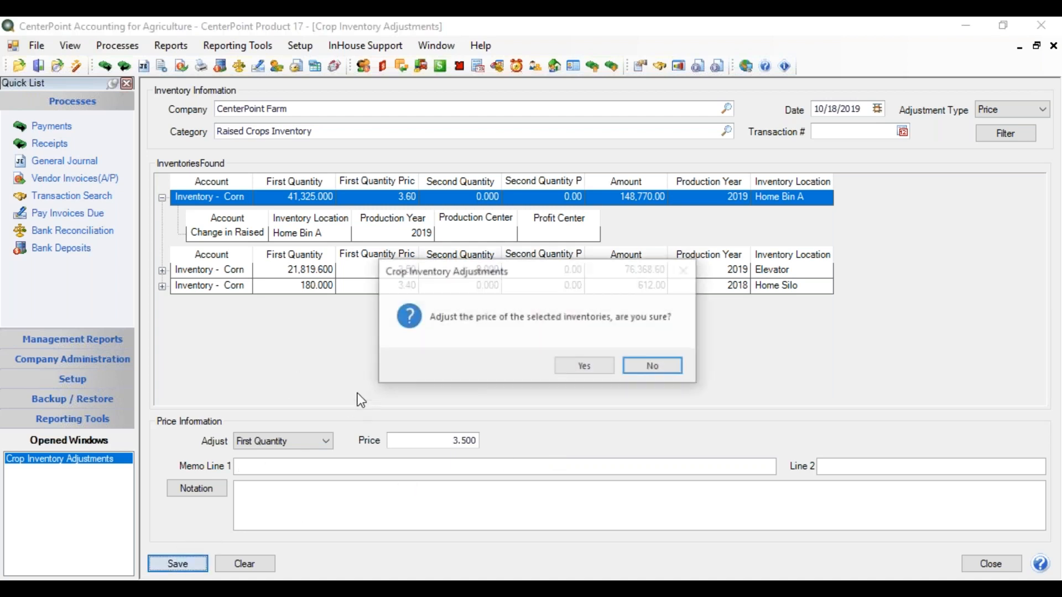
left_click(582, 367)
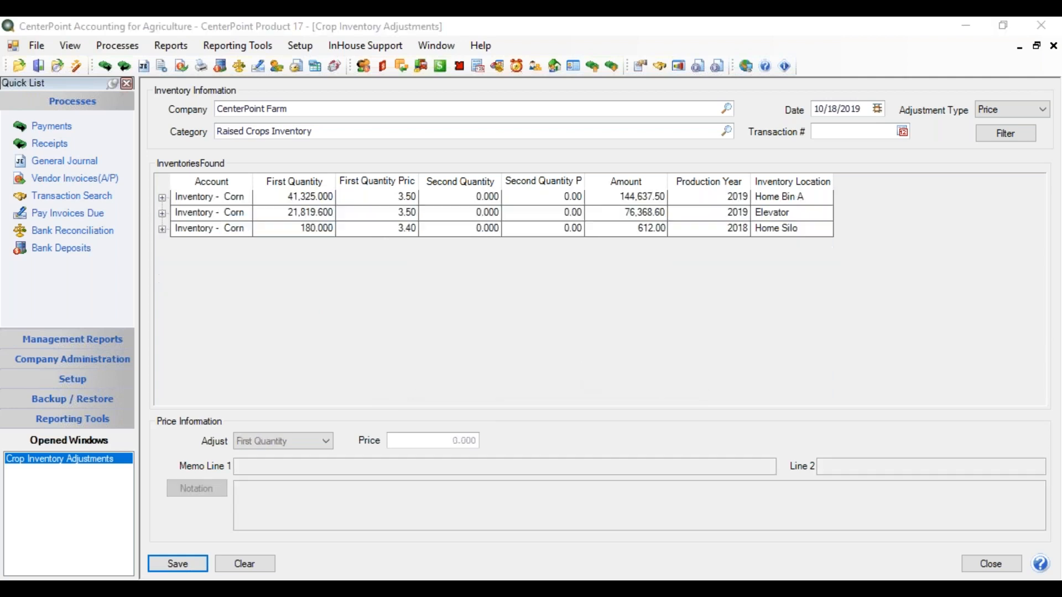
left_click(607, 371)
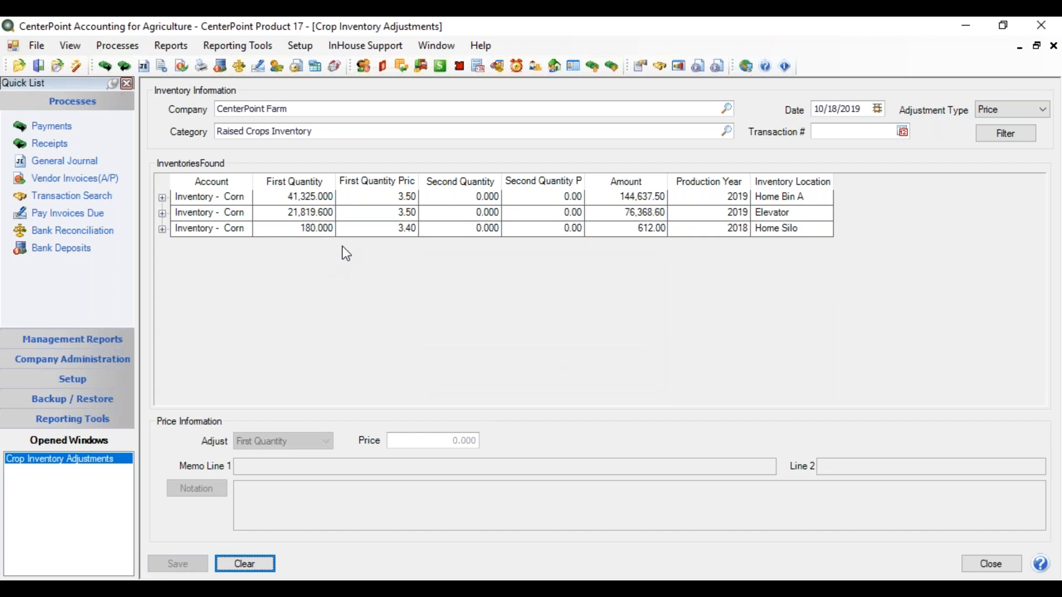
left_click(162, 198)
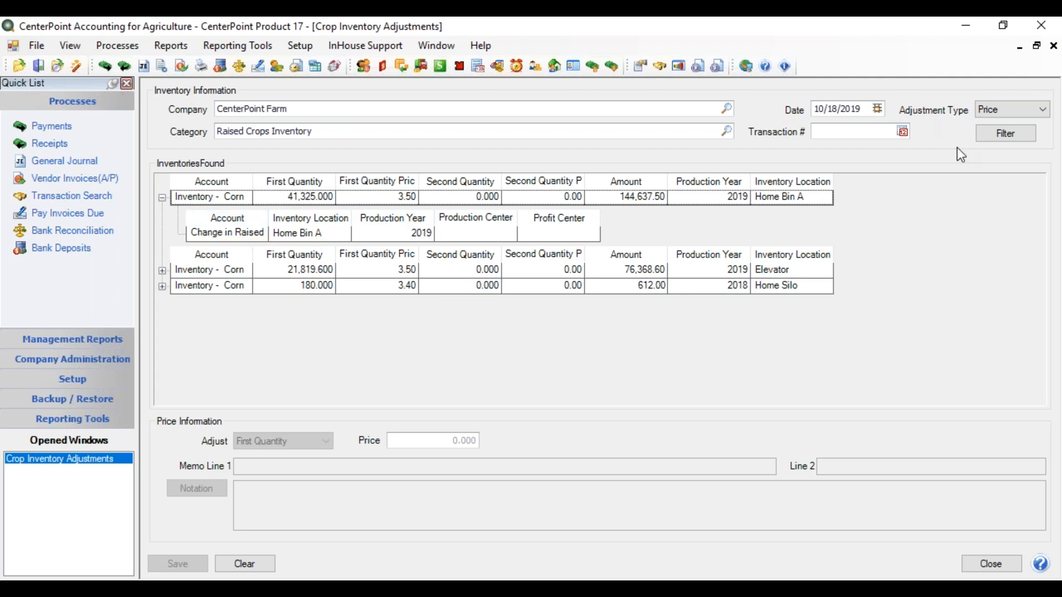
Step: Switch the adjustment type to Empty and select the 2018 Home Silo corn inventory with its detail line expanded
left_click(1043, 110)
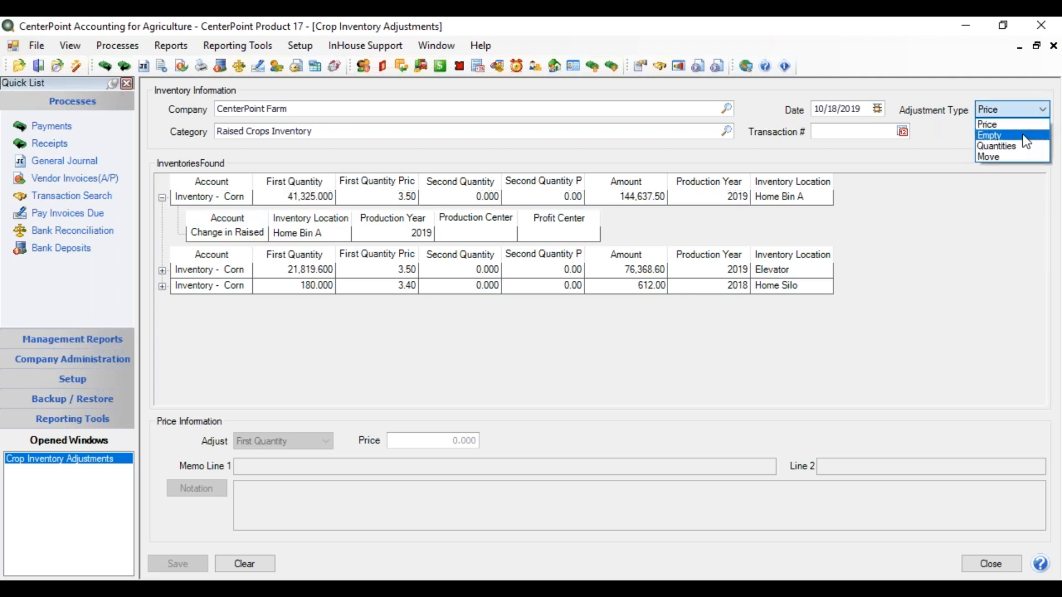
left_click(1026, 136)
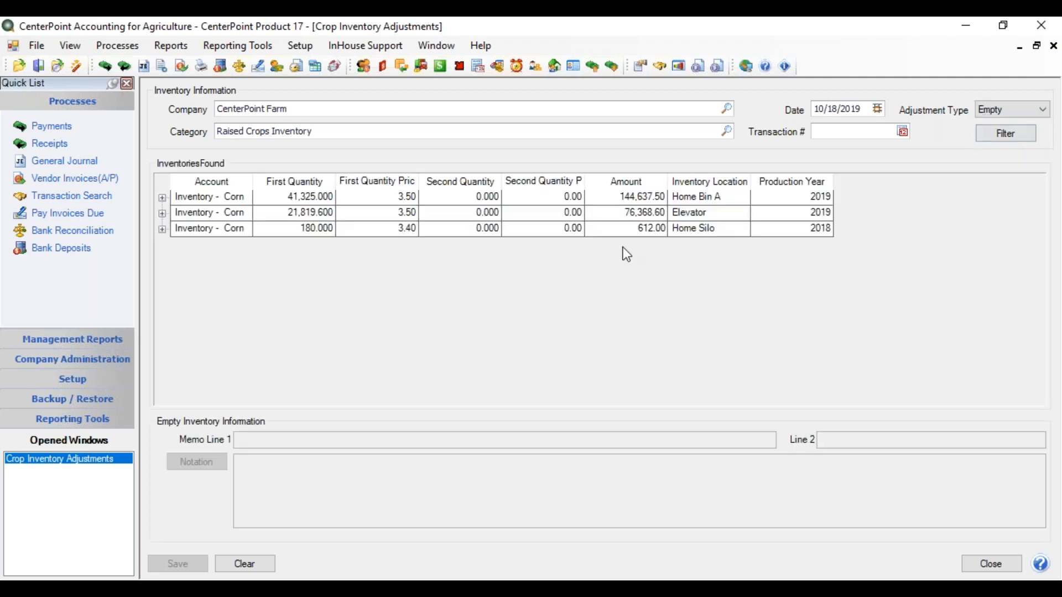
left_click(193, 231)
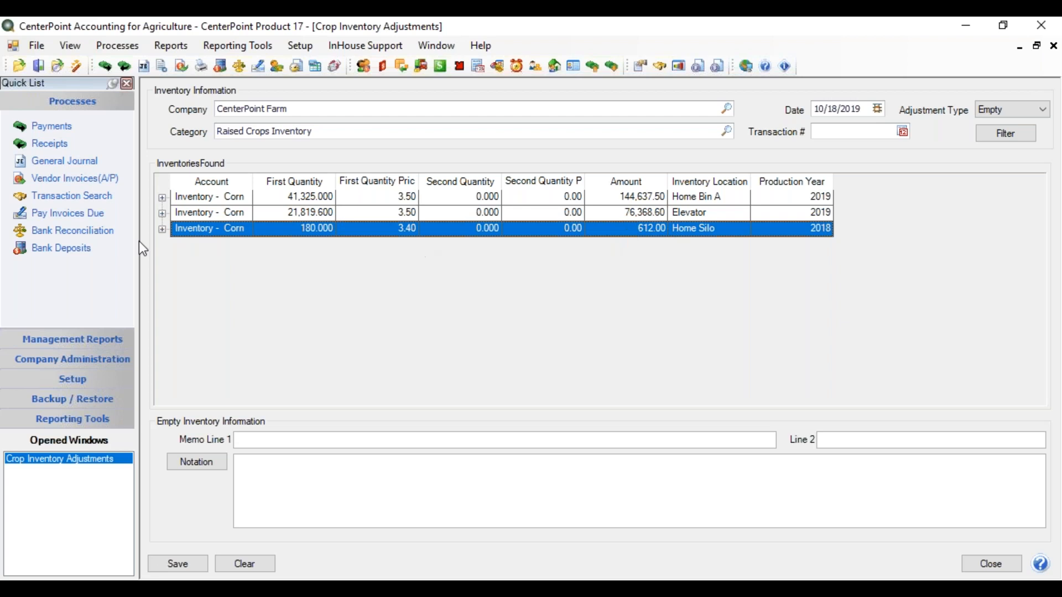
left_click(162, 229)
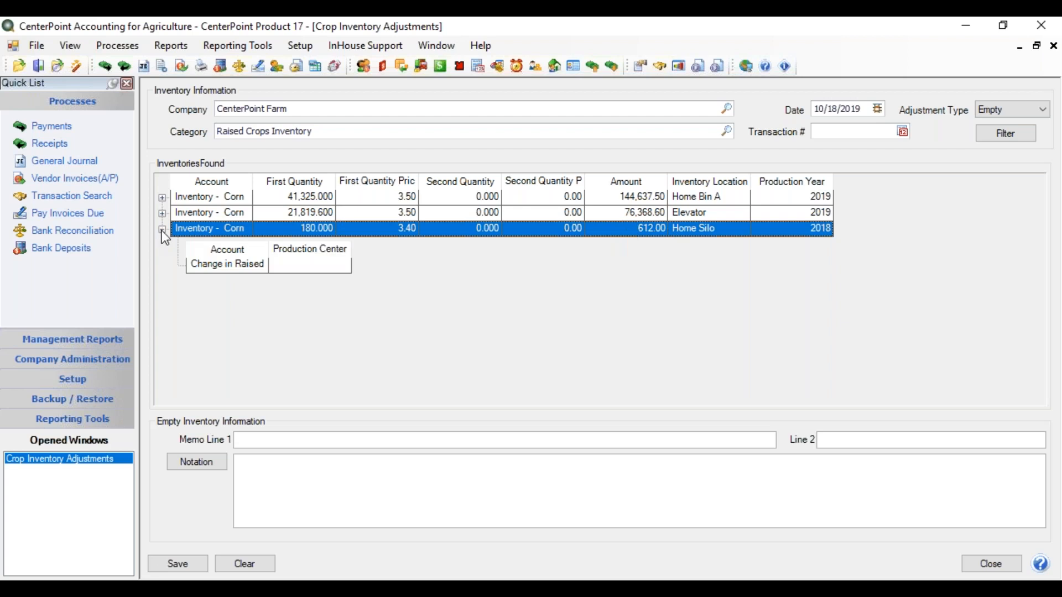
Step: Add the Profit Center, Inventory Location and Production Year columns to the Home Silo inventory's detail line
left_click(241, 264)
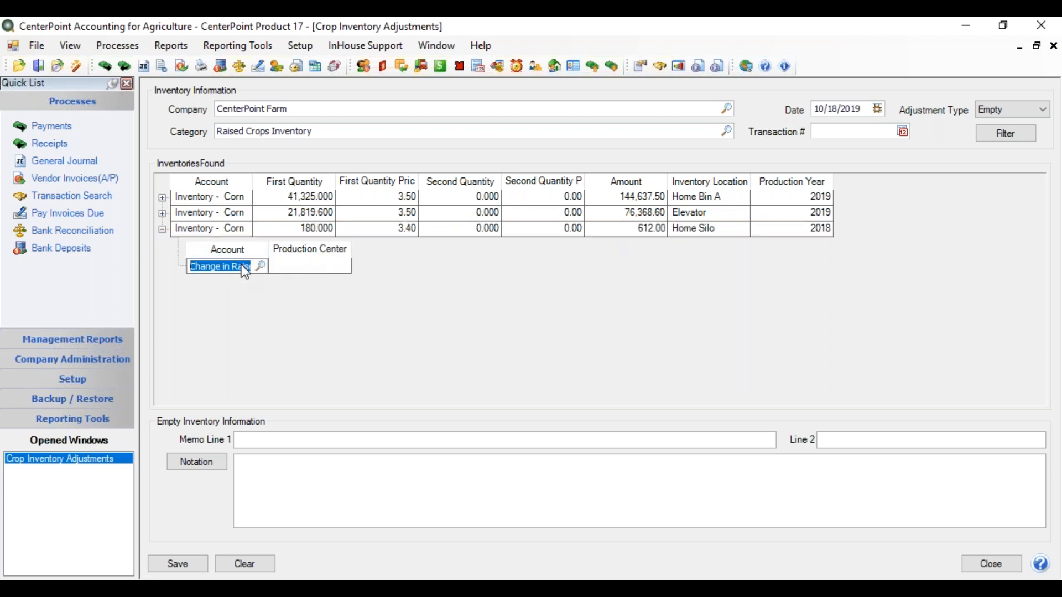
right_click(241, 266)
left_click(304, 259)
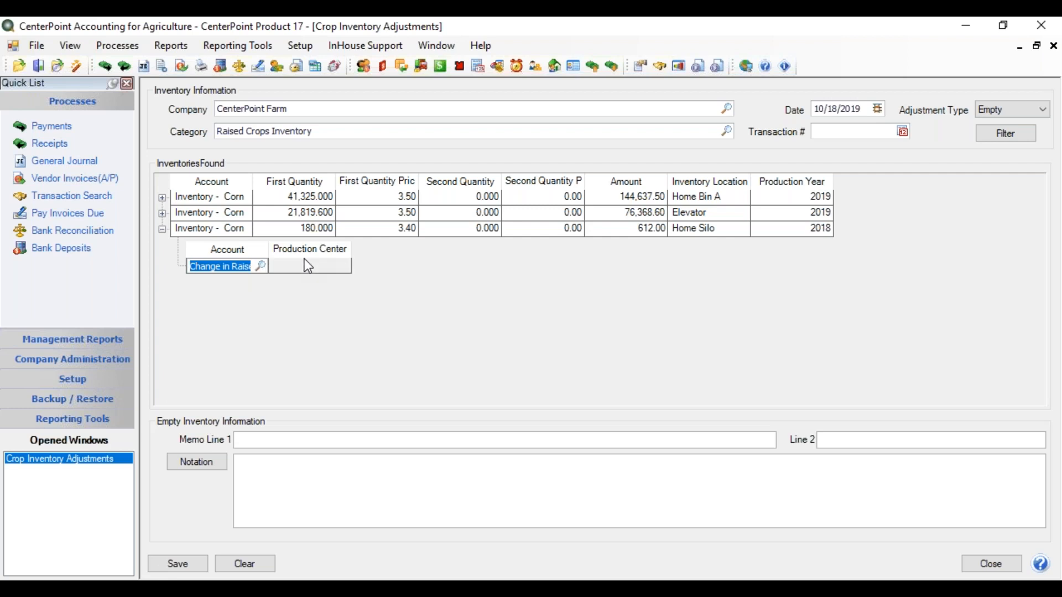
right_click(305, 260)
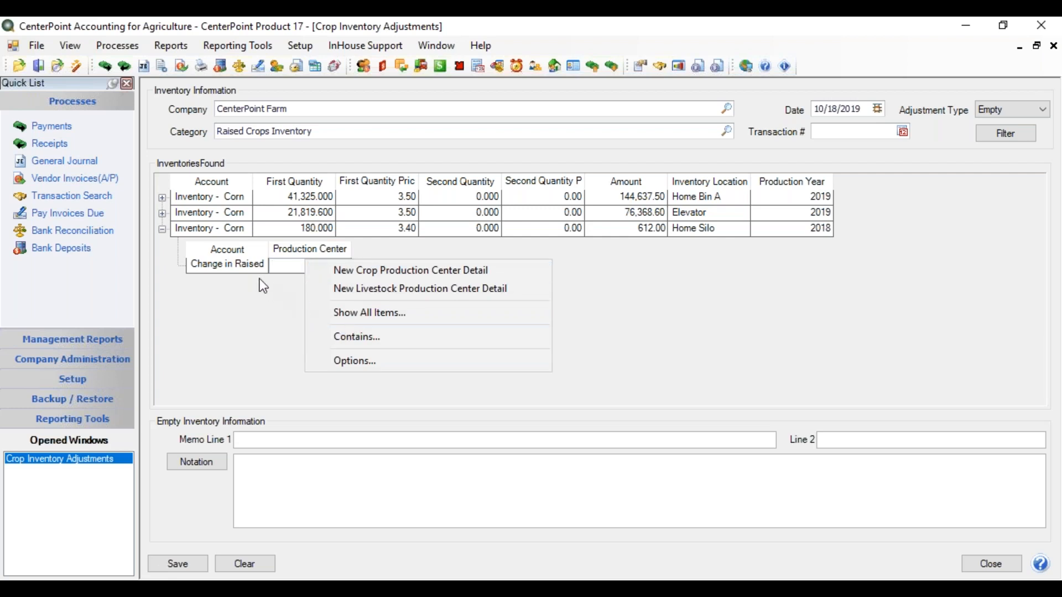
left_click(244, 265)
right_click(244, 266)
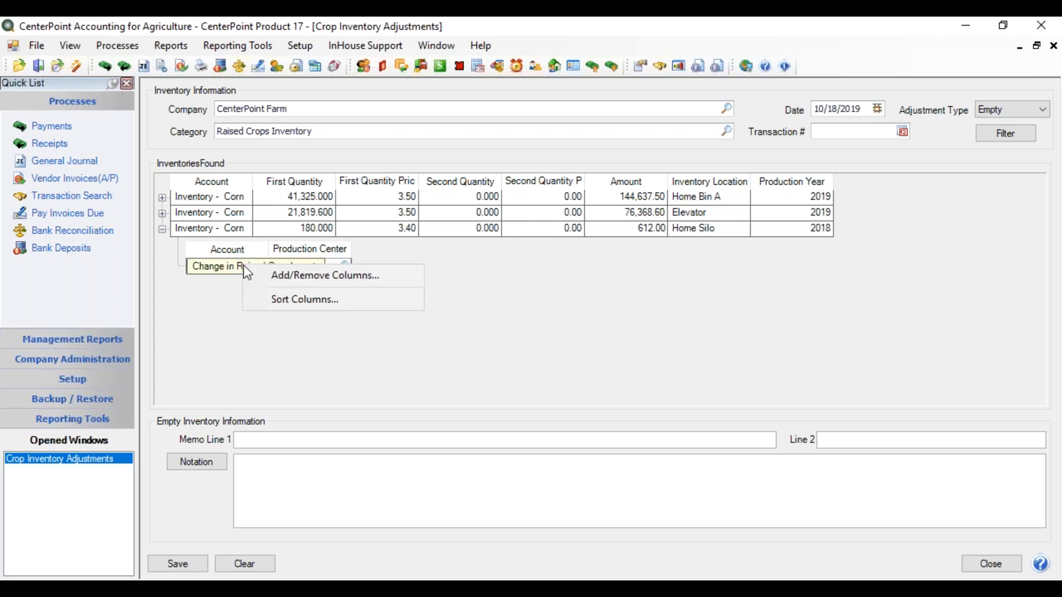
left_click(286, 276)
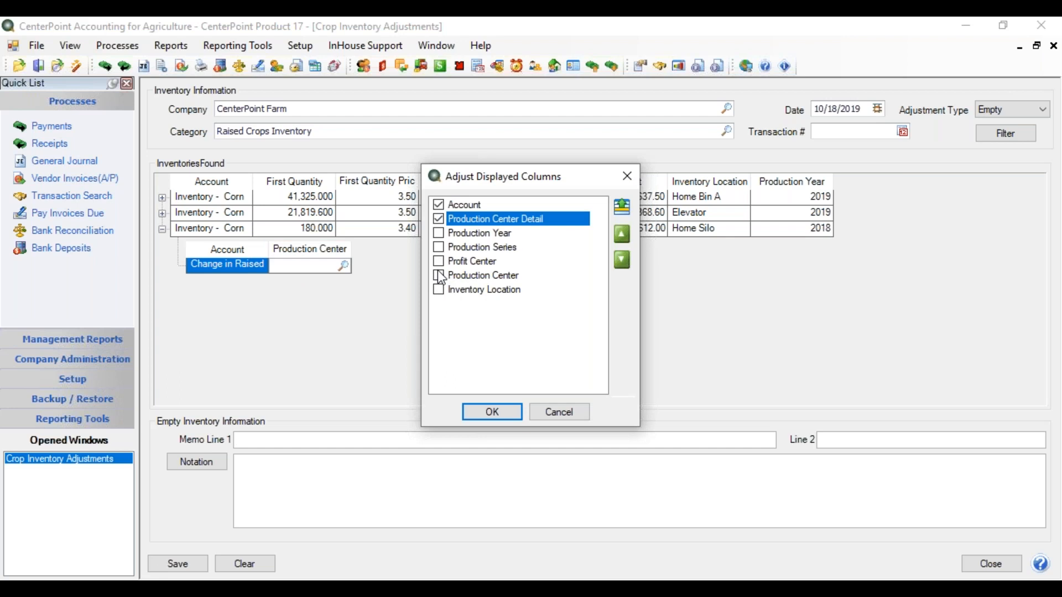
left_click(439, 261)
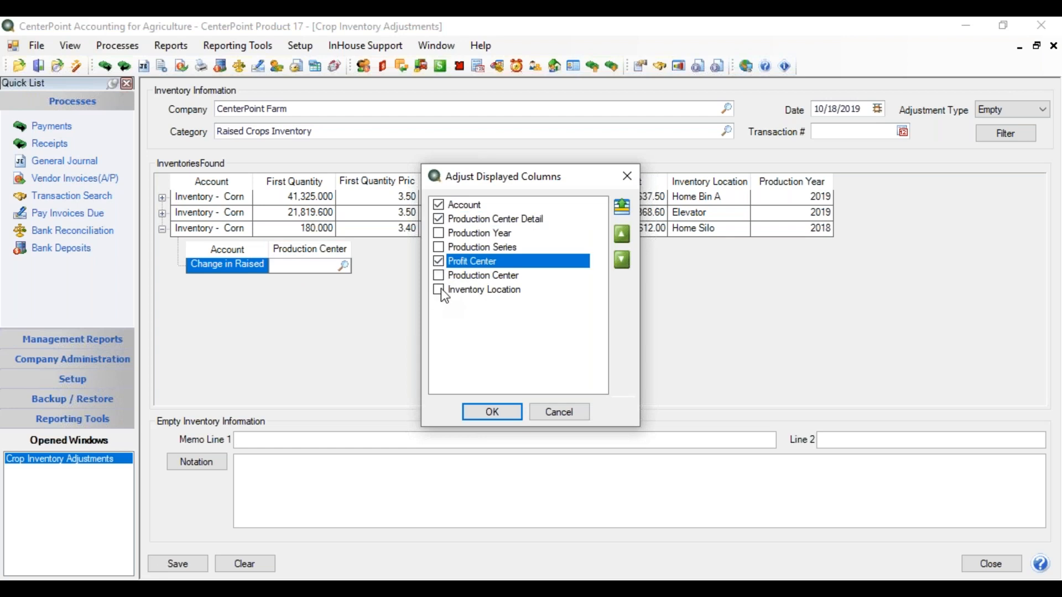
left_click(439, 290)
left_click(439, 233)
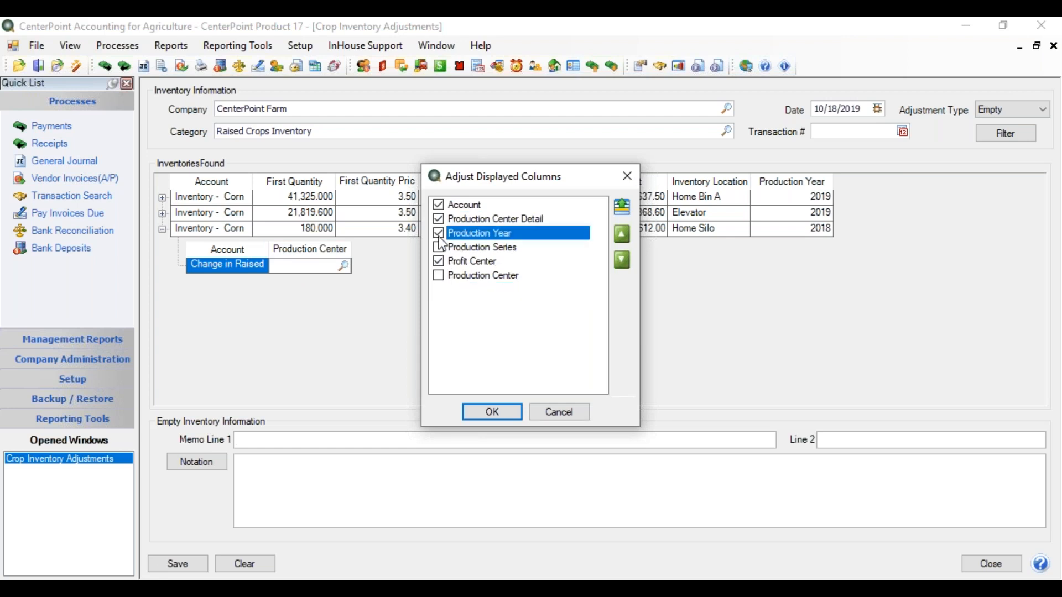
left_click(471, 412)
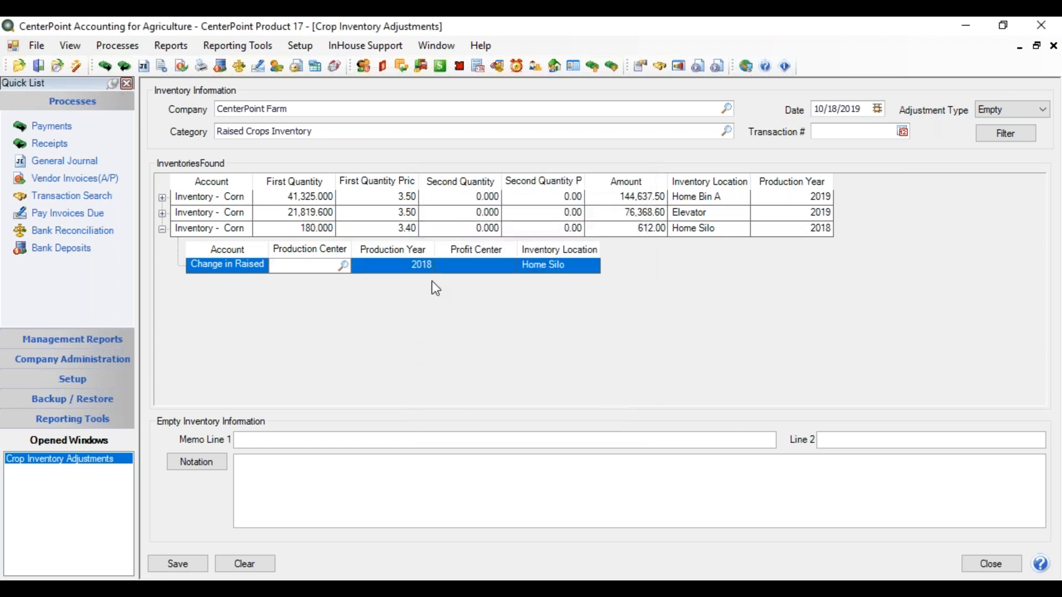
Step: Enter Corn as the profit center on the Home Silo detail line and save the adjustment that empties this inventory
left_click(419, 266)
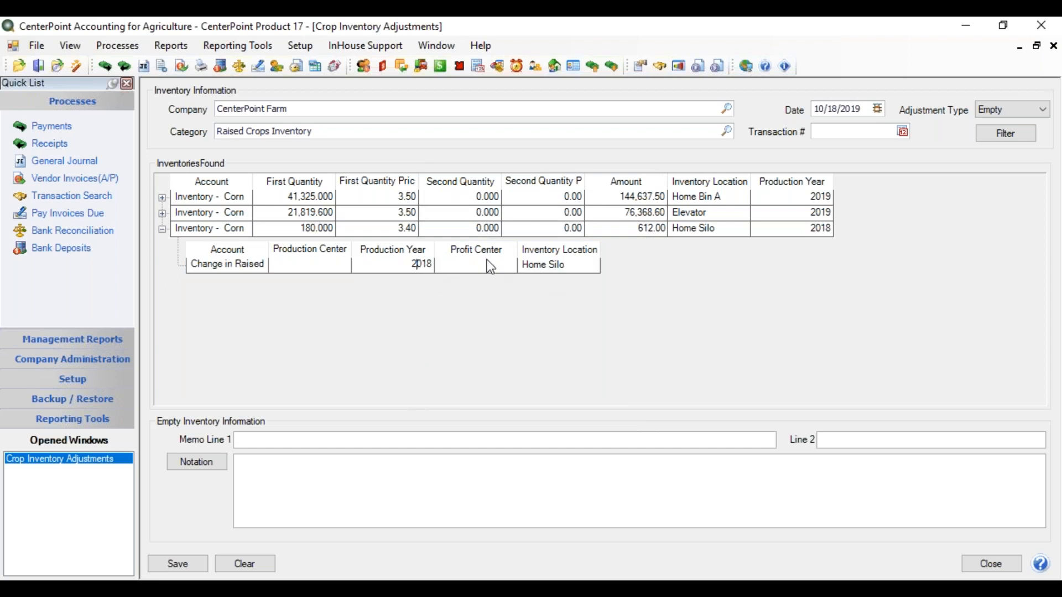
left_click(458, 268)
type("Corn")
key("Tab")
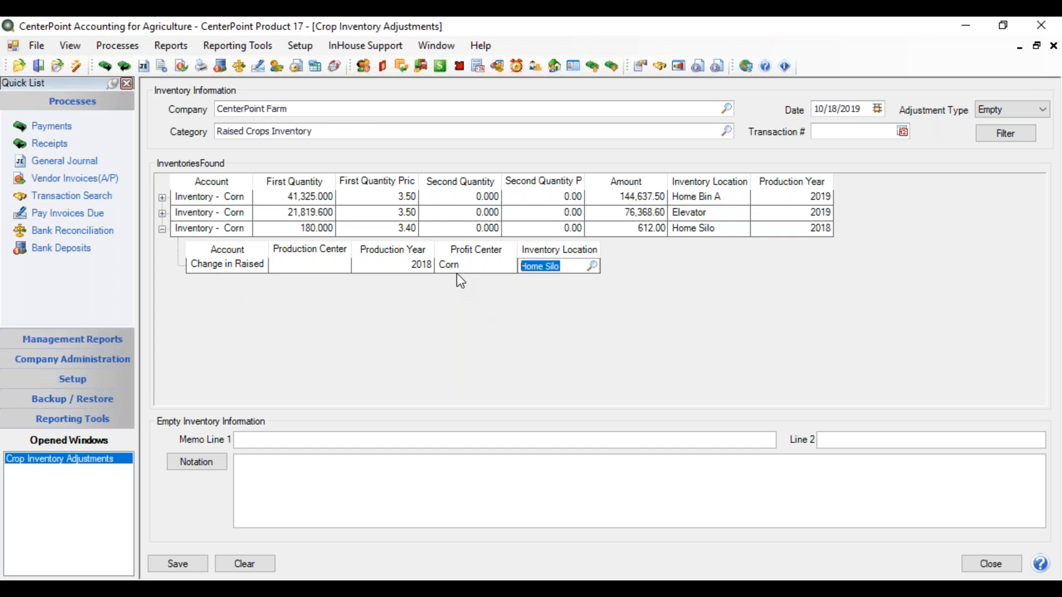
left_click(178, 564)
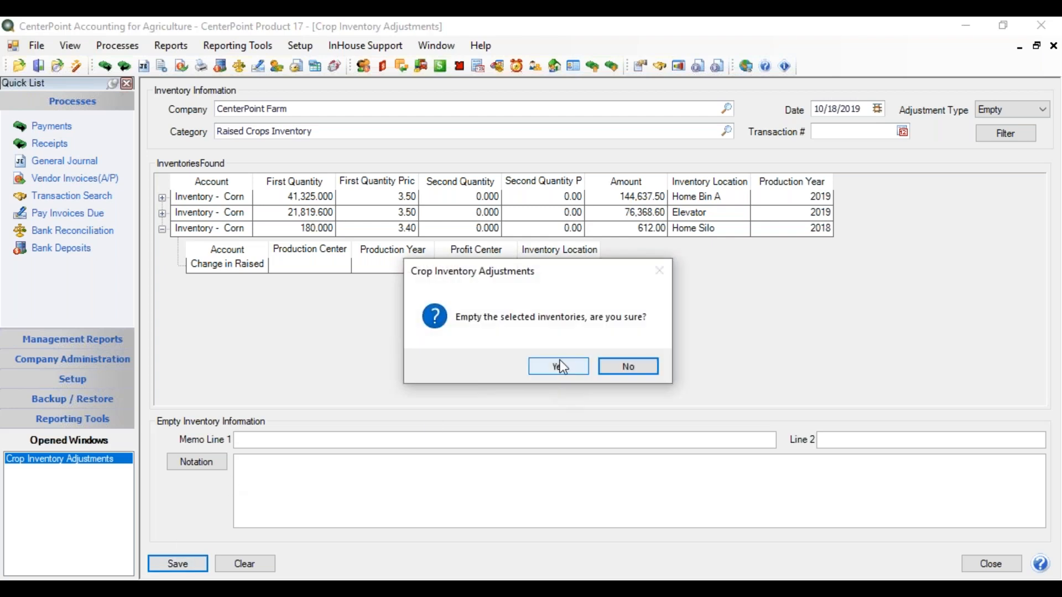
left_click(558, 367)
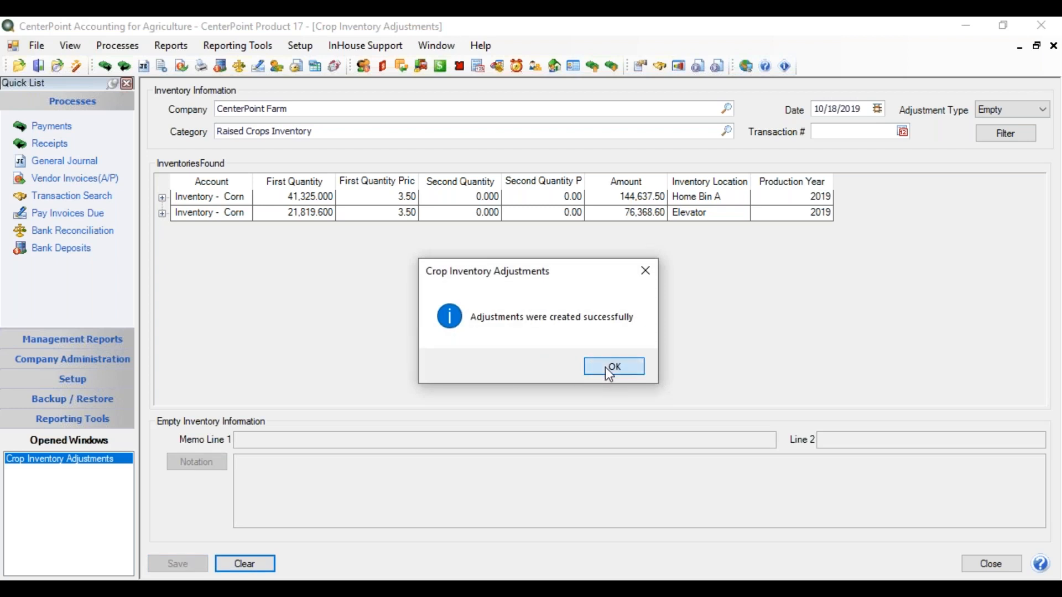
left_click(606, 368)
Step: Using the Quantities adjustment type, set the Home Bin A corn inventory to 41,000 bushels and save the adjustment
left_click(1013, 110)
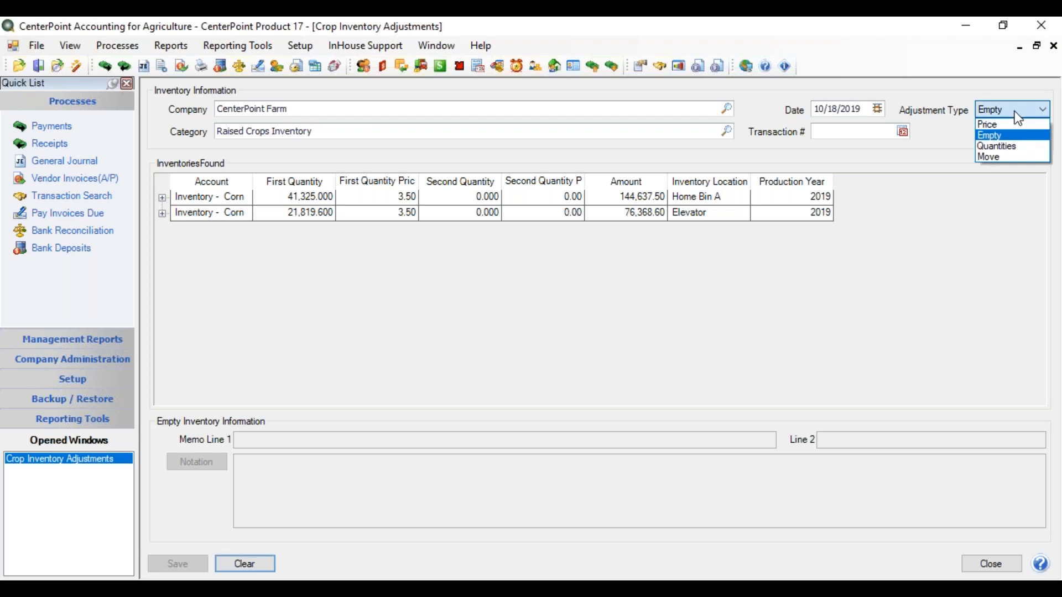
left_click(996, 147)
left_click(216, 200)
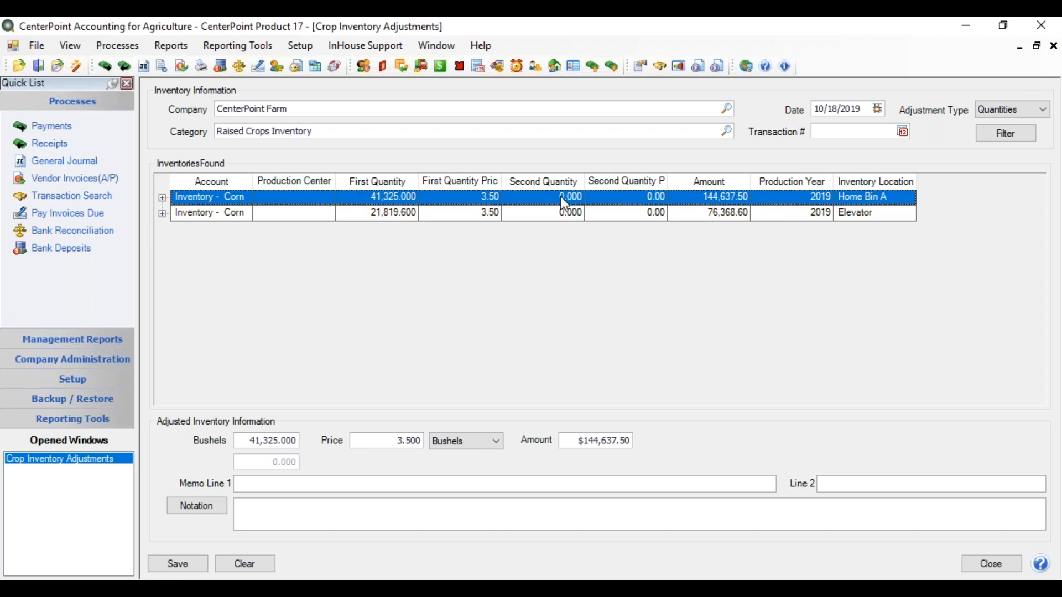
left_click(247, 442)
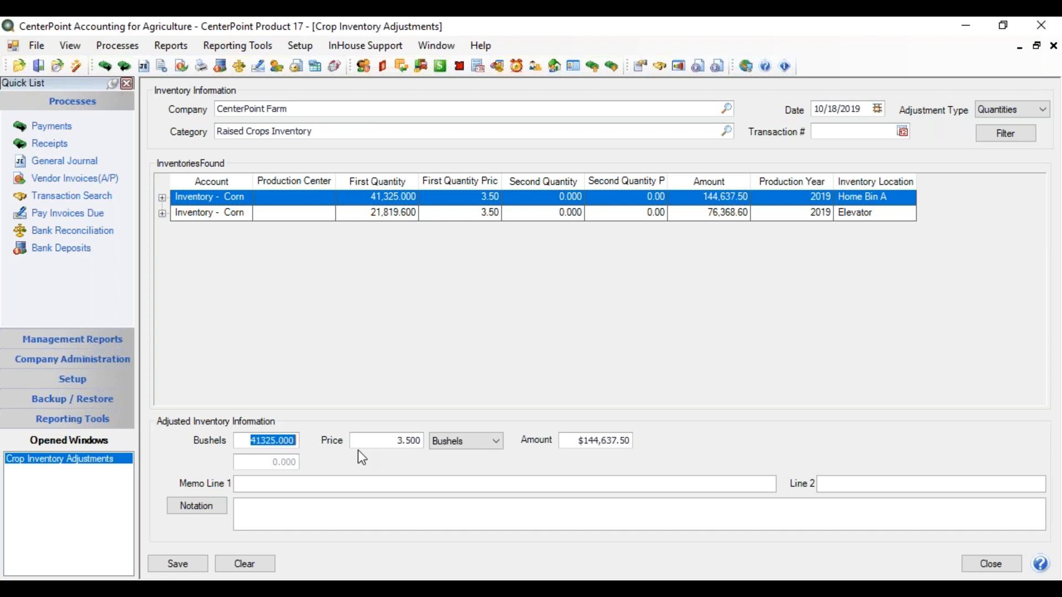
type("41000")
key("Tab")
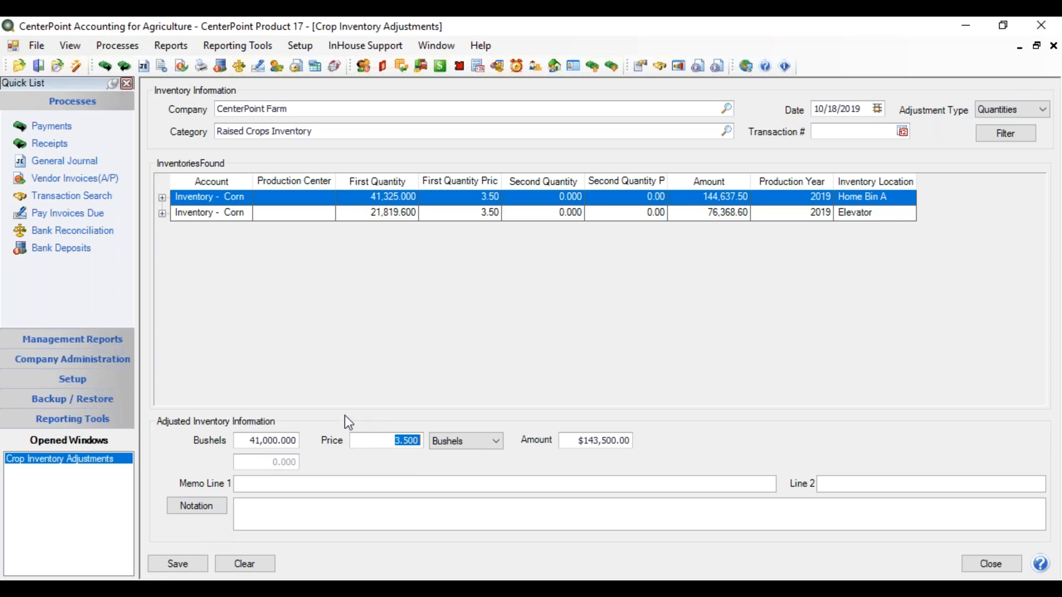
left_click(189, 563)
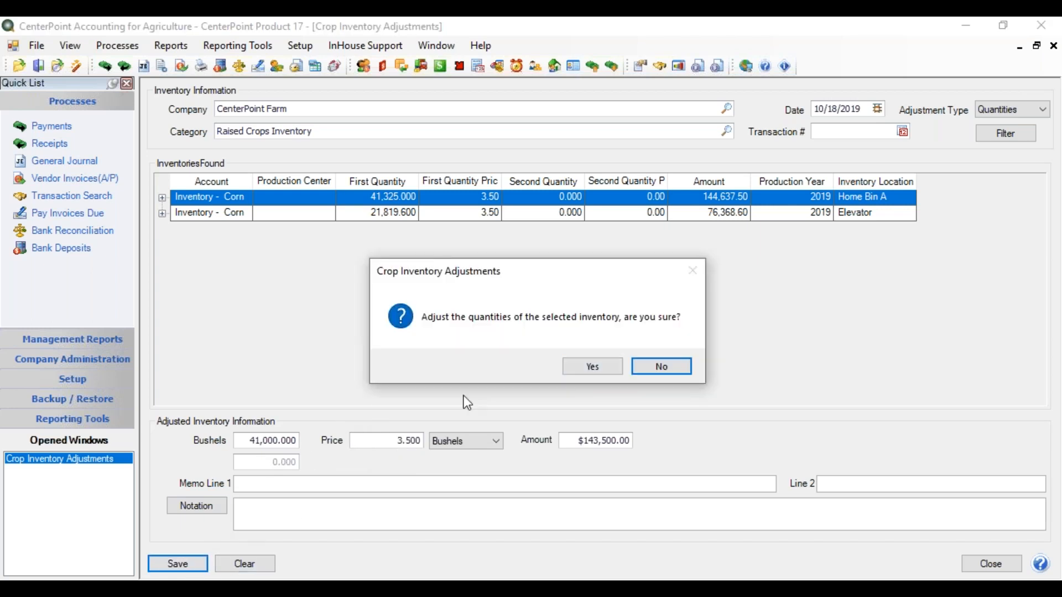
left_click(584, 367)
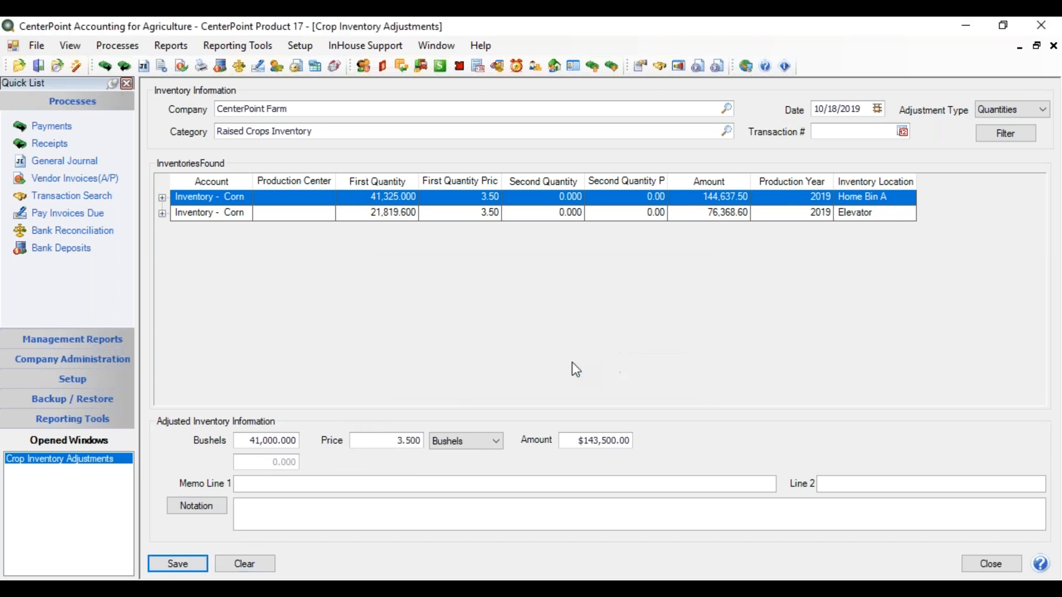
left_click(608, 366)
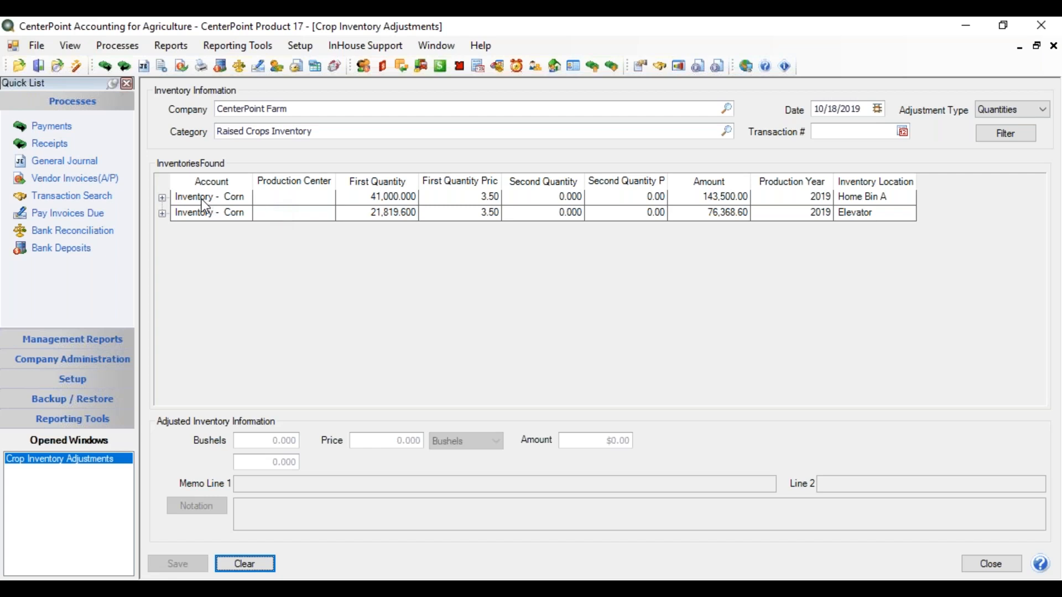
Step: Switch the adjustment type to Move and select the 2019 Home Bin A corn inventory
left_click(162, 197)
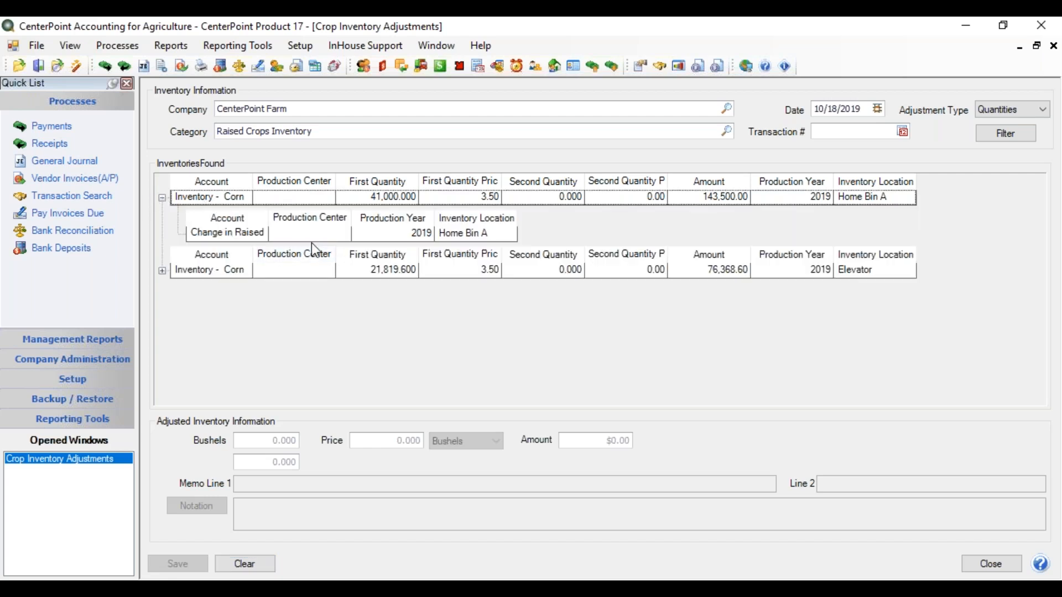
left_click(1007, 107)
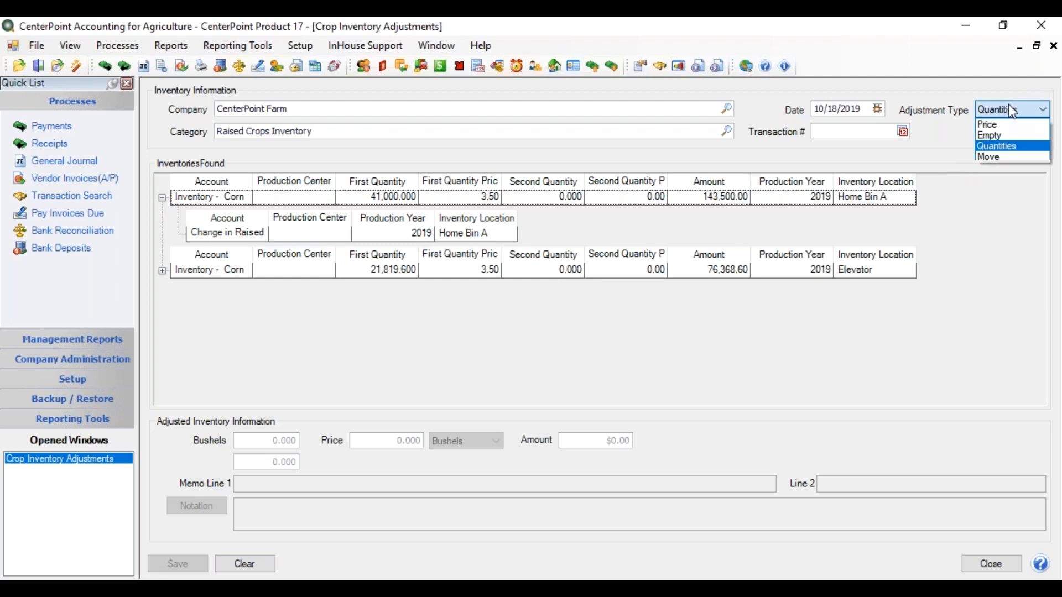
left_click(992, 158)
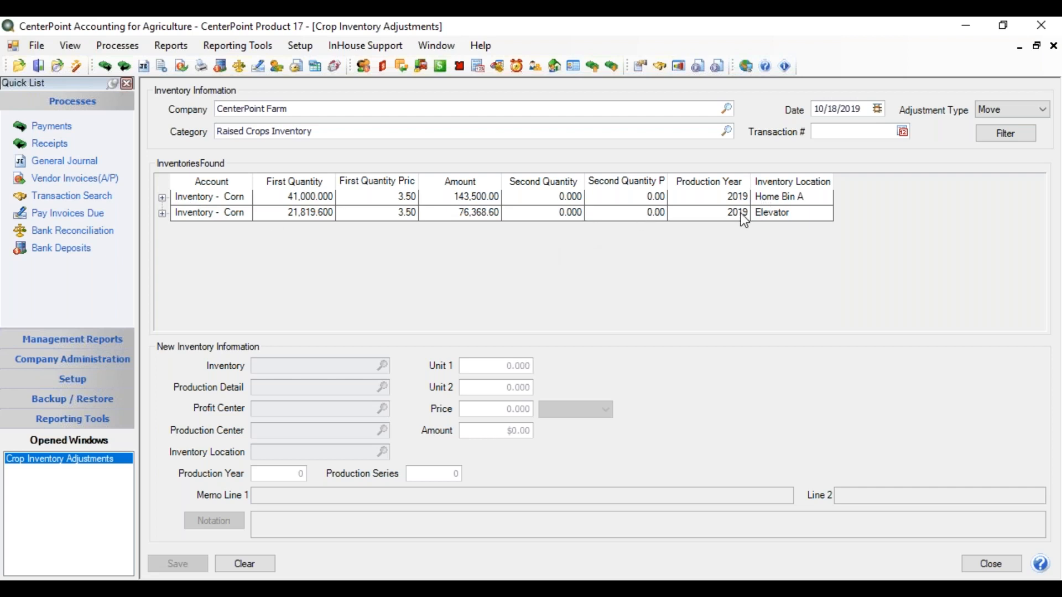
left_click(200, 197)
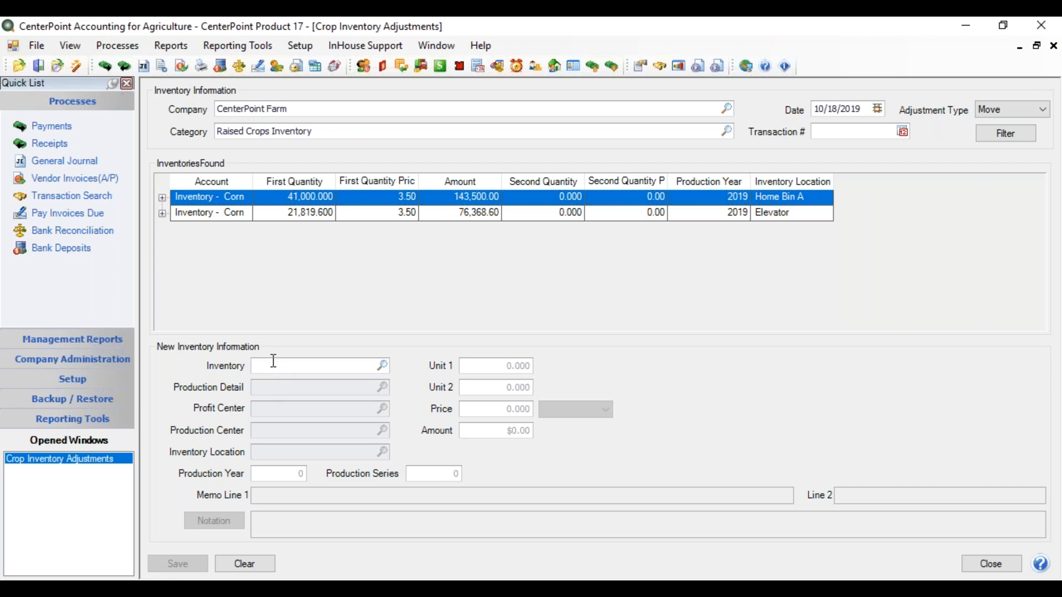
Step: Set the move's destination to the Inventory - Corn account at the Elevator inventory location
type("inventory")
key("Tab")
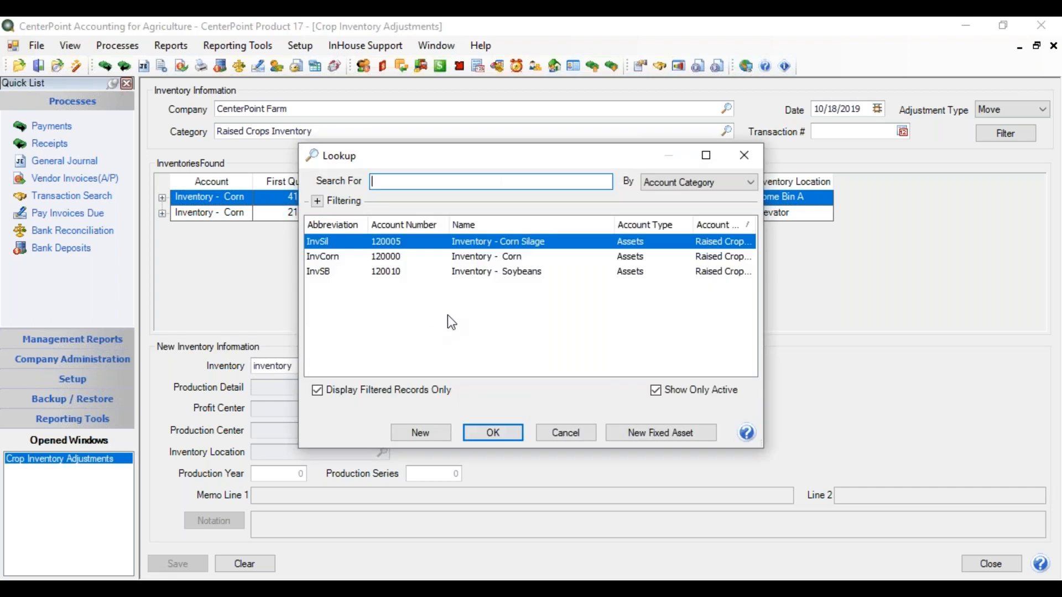
double_click(506, 256)
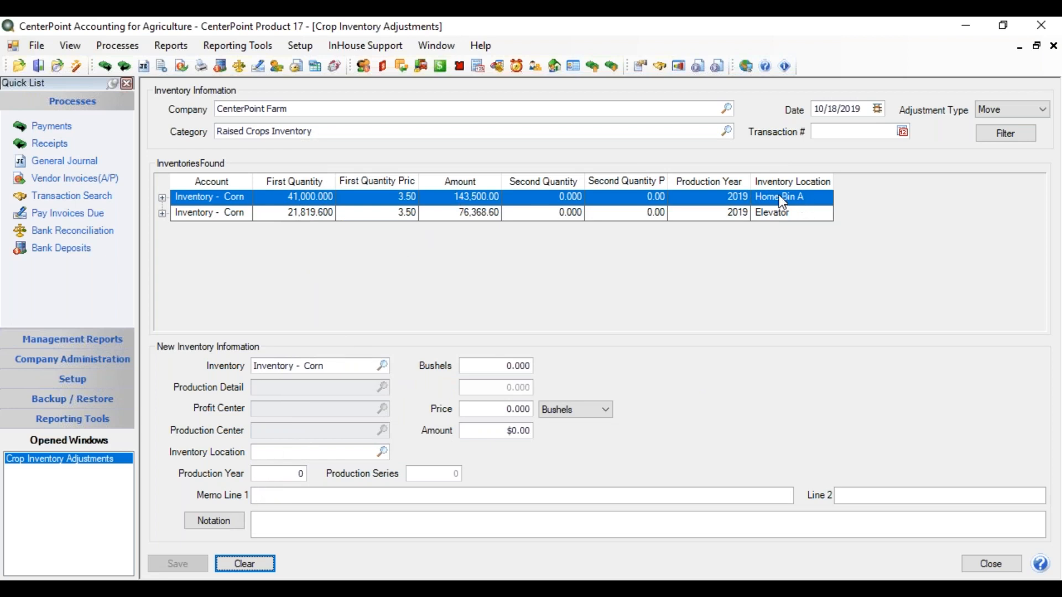
left_click(336, 450)
type("Elevator")
key("Tab")
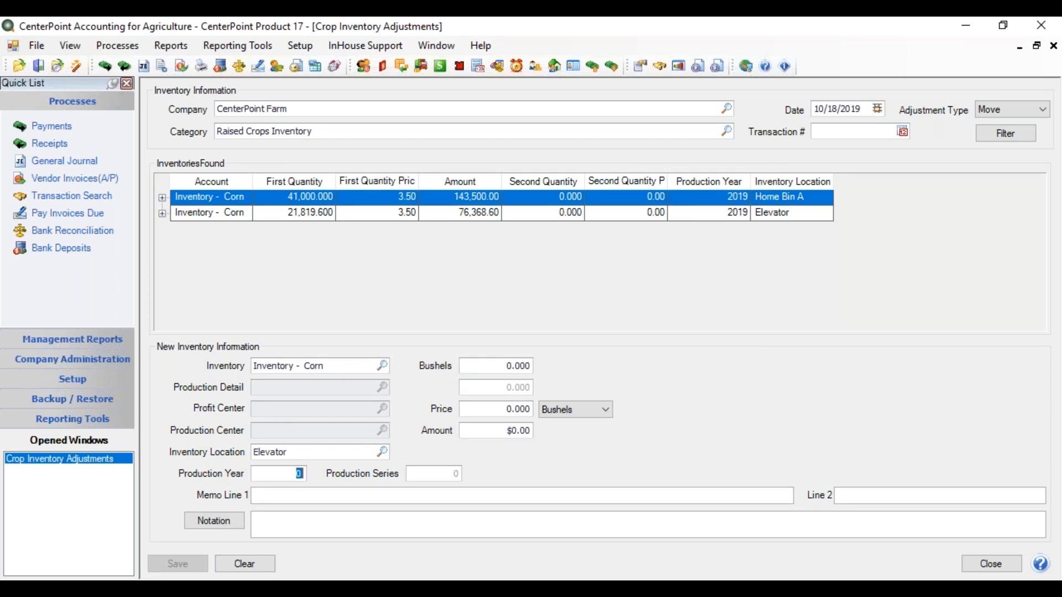
Step: Enter production year 2019, 10,000 bushels and a price of 3.50 per bushel for the new inventory
type("2019")
key("Tab")
type("10000")
key("Tab")
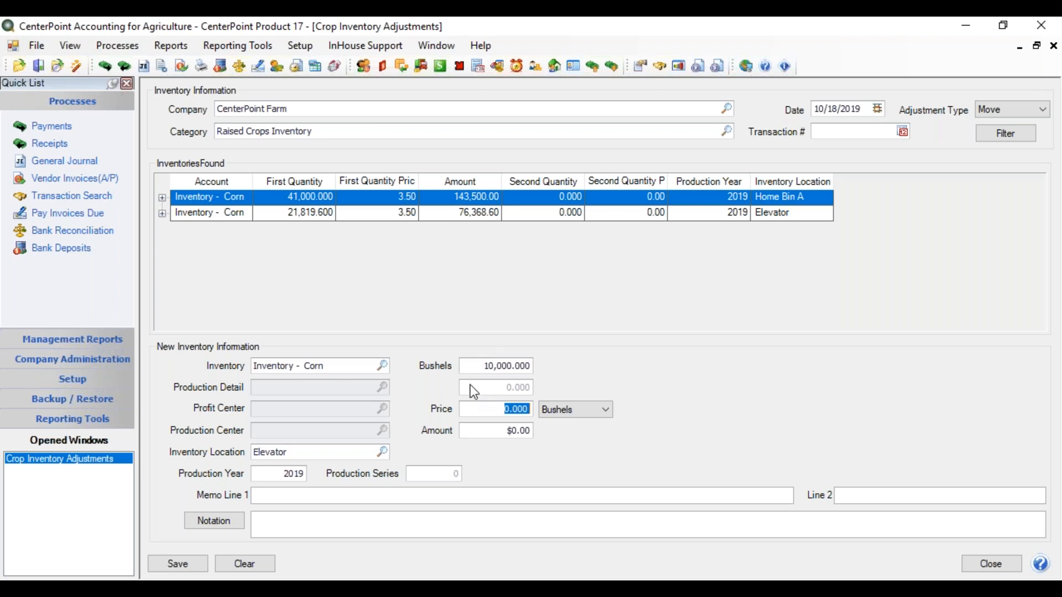
type("35")
key("BackSpace")
type(".5")
key("Tab")
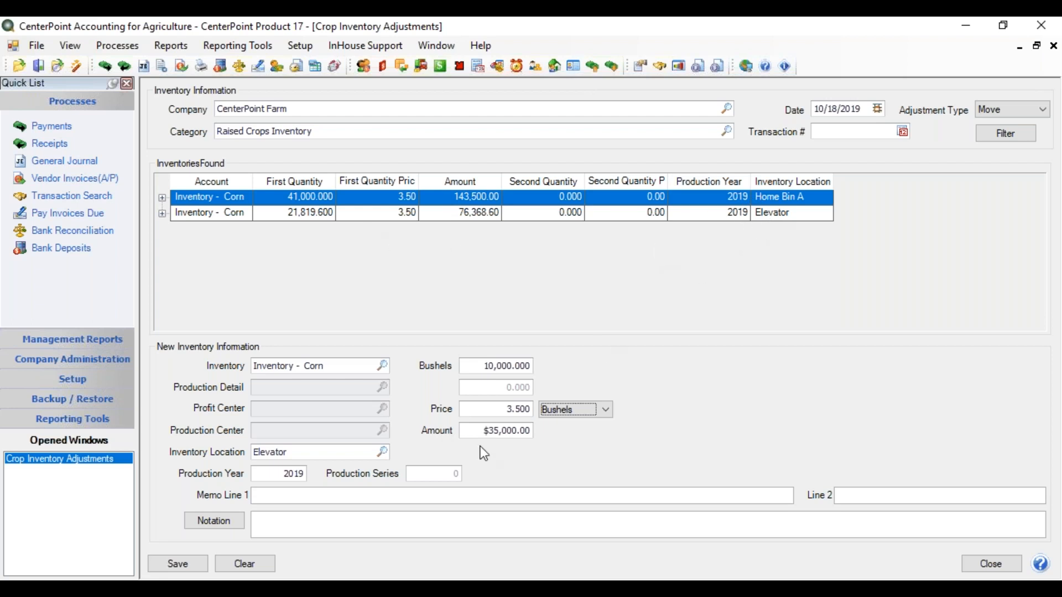
Step: Save the move adjustment from Home Bin A to the Elevator and confirm moving the selected inventory
left_click(190, 562)
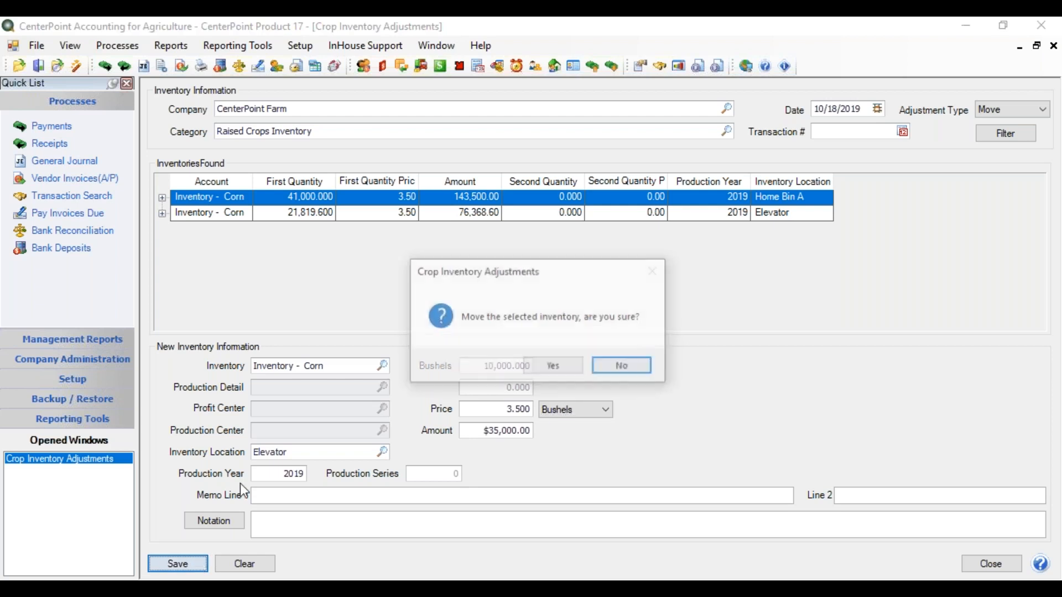
left_click(564, 366)
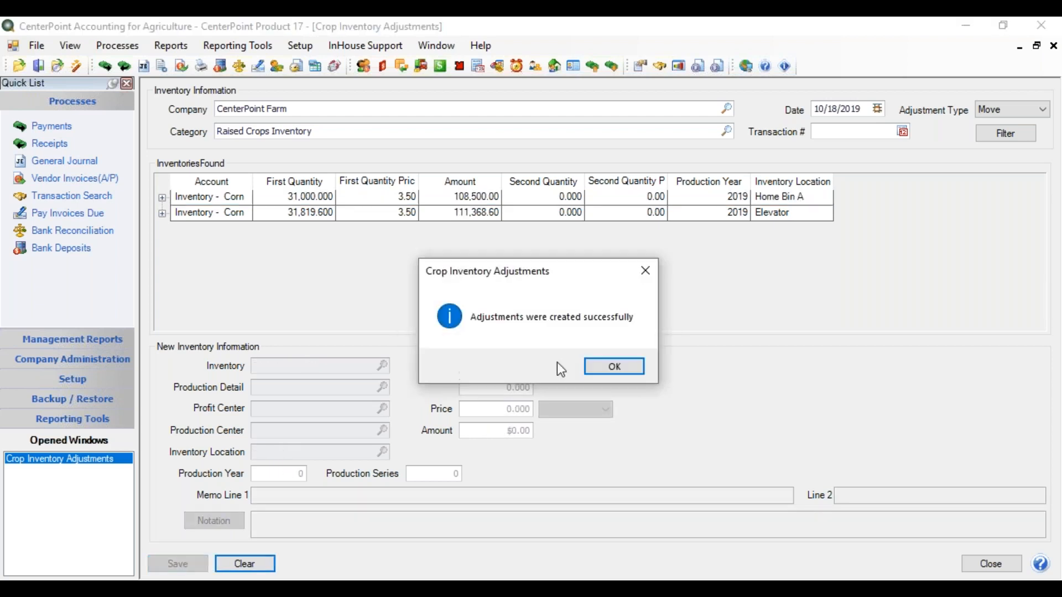
left_click(608, 365)
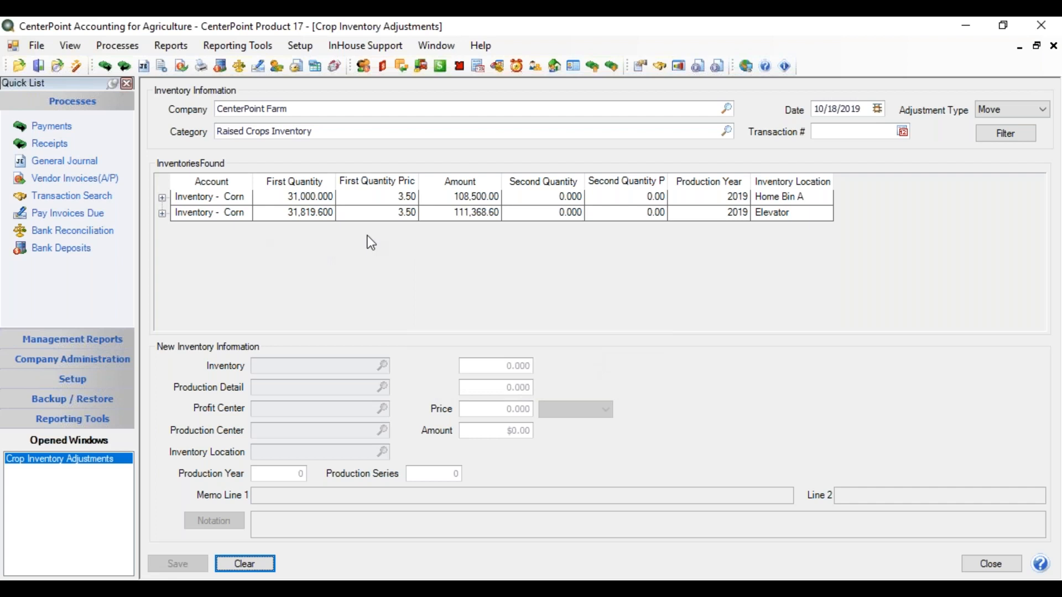